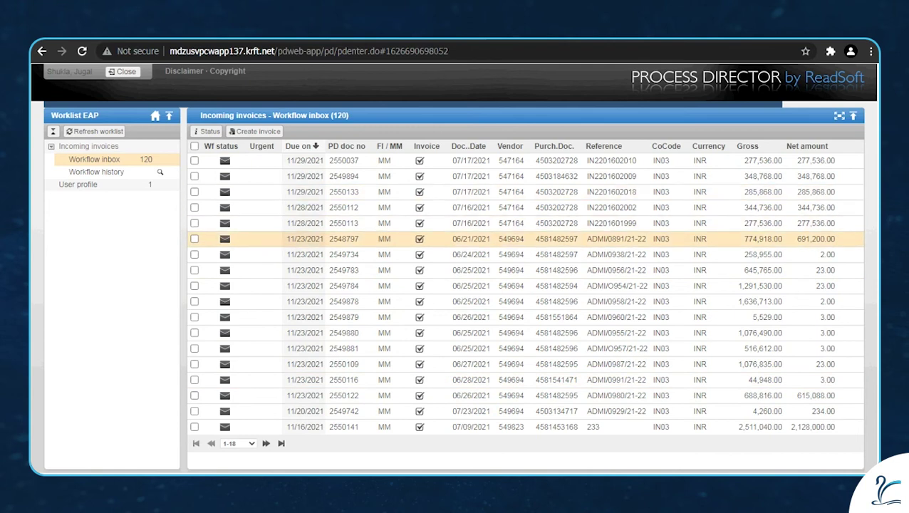
Open invoice 2550037 from the workflow inbox and check its document number, reference, document date, gross amount and net amount.
left_click(354, 160)
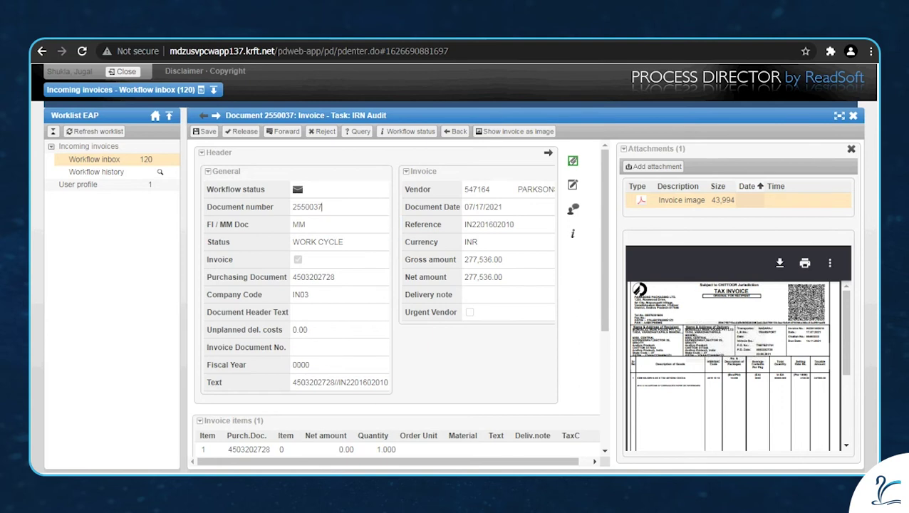
left_click_drag(322, 207, 292, 206)
left_click(307, 206)
left_click_drag(472, 224, 514, 224)
left_click(472, 224)
left_click_drag(514, 224, 465, 207)
left_click(467, 207)
left_click_drag(464, 259, 511, 275)
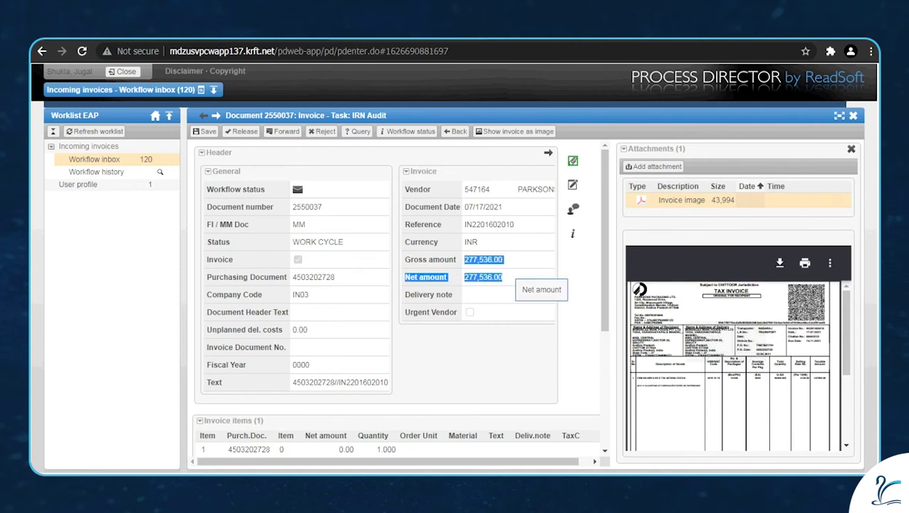
left_click(510, 275)
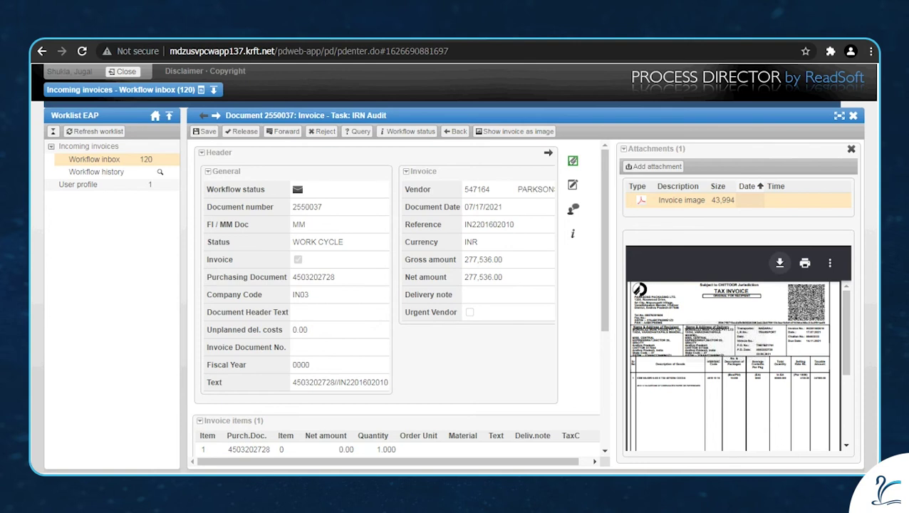
Download the attached invoice image as a PDF named 2550037.
left_click(779, 263)
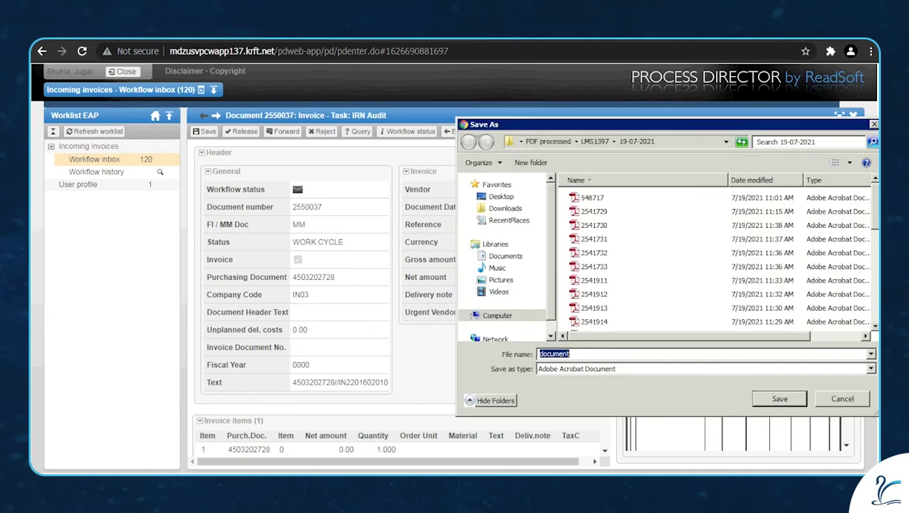
type("2550037")
key("Return")
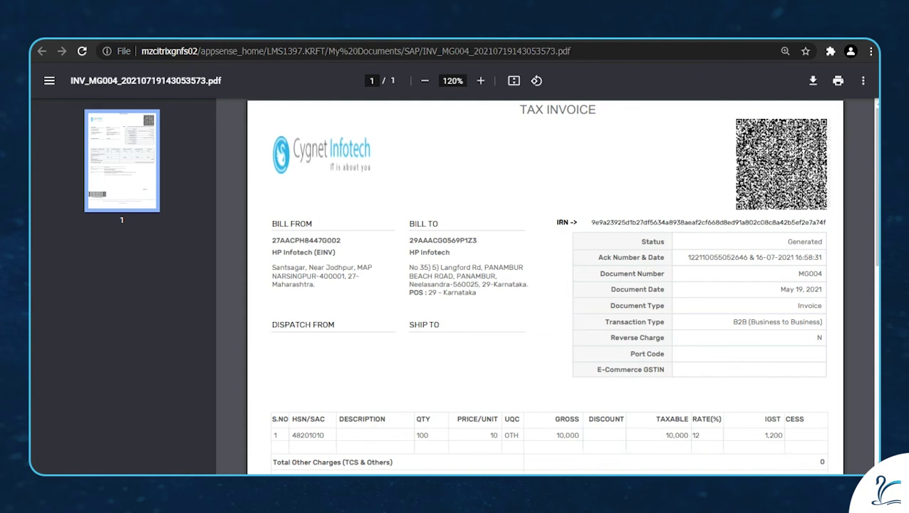
Examine the QR code, IRN and invoice details in INV_MG004_20210719143053573.pdf.
scroll(782, 164, "up", 5)
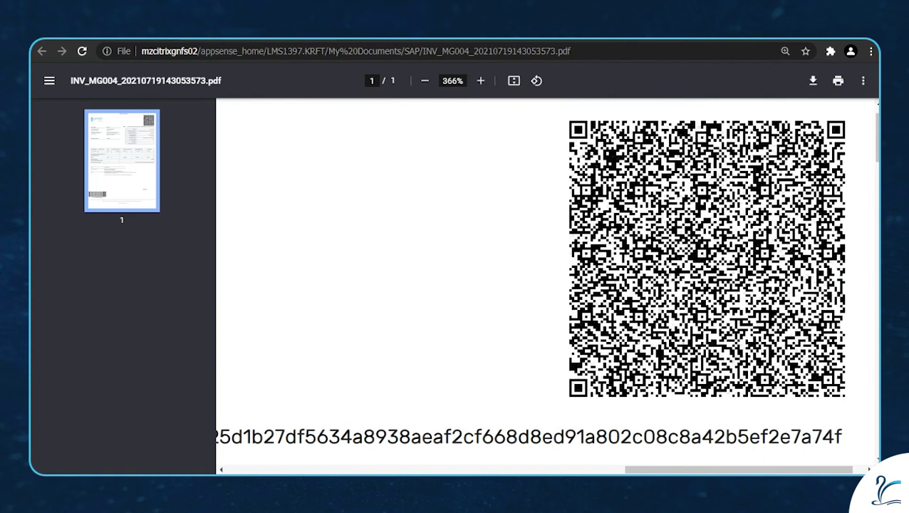
scroll(546, 284, "down", 4)
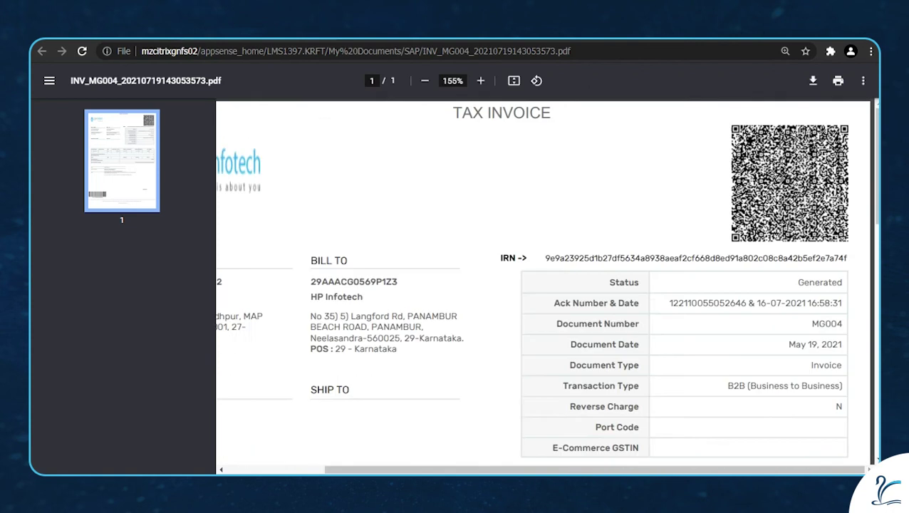
scroll(546, 283, "down", 2)
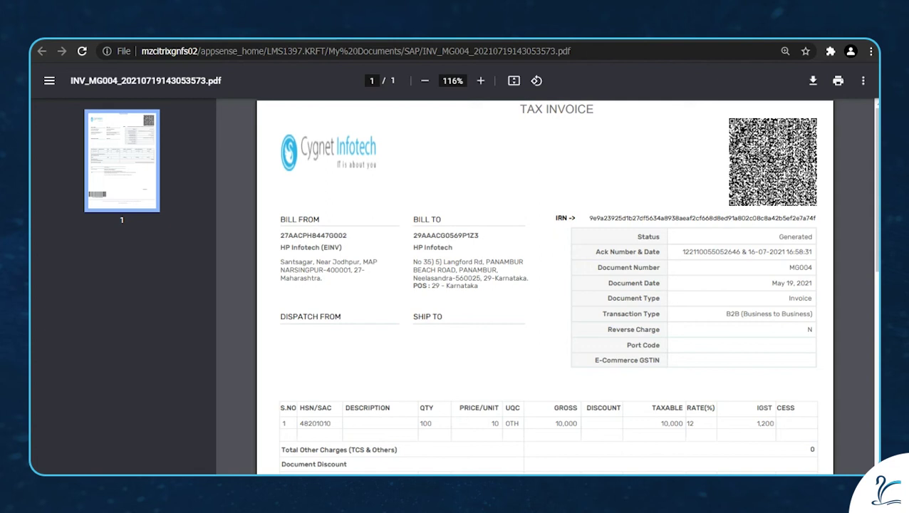
scroll(546, 284, "down", 1)
scroll(545, 283, "up", 1)
scroll(545, 285, "down", 2)
scroll(545, 285, "up", 2)
Switch to the QRCode Scan portal and review all columns of the scanned invoice entries in Qrcode Management.
key("alt+Tab")
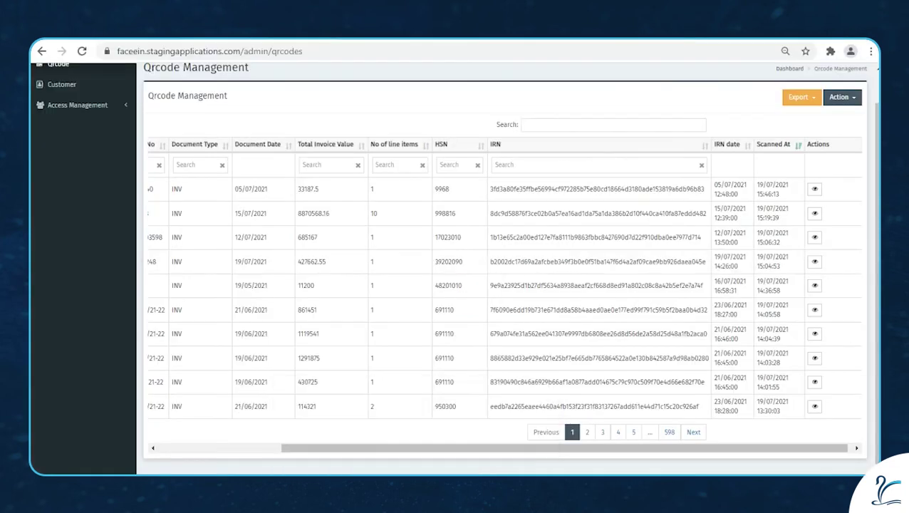
left_click_drag(564, 447, 568, 448)
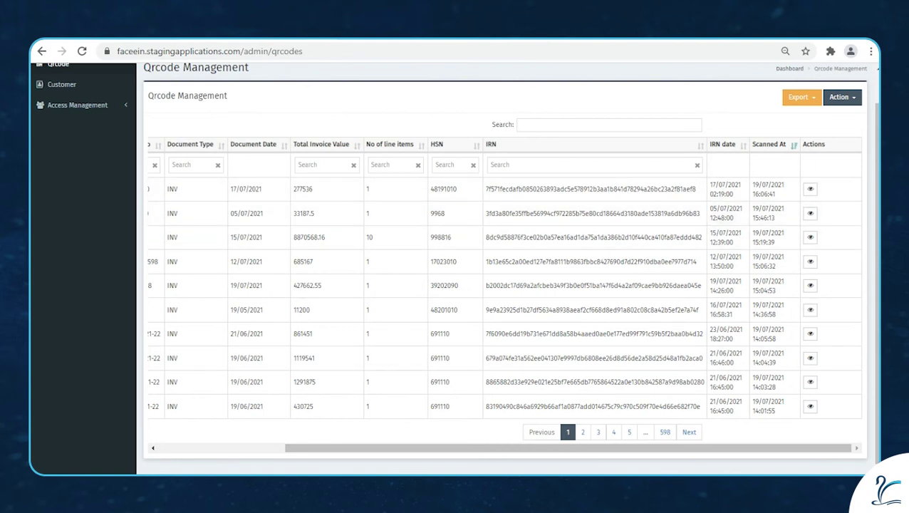
left_click_drag(568, 447, 441, 447)
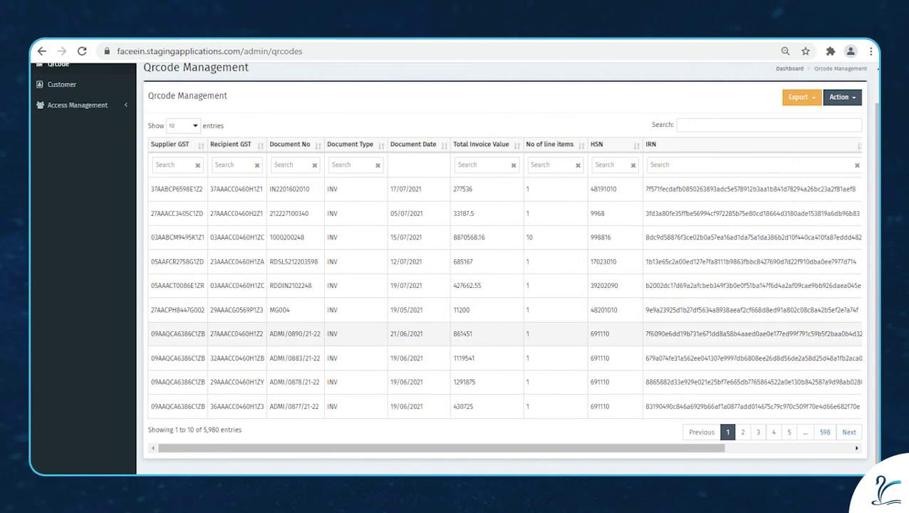
scroll(502, 285, "right", 5)
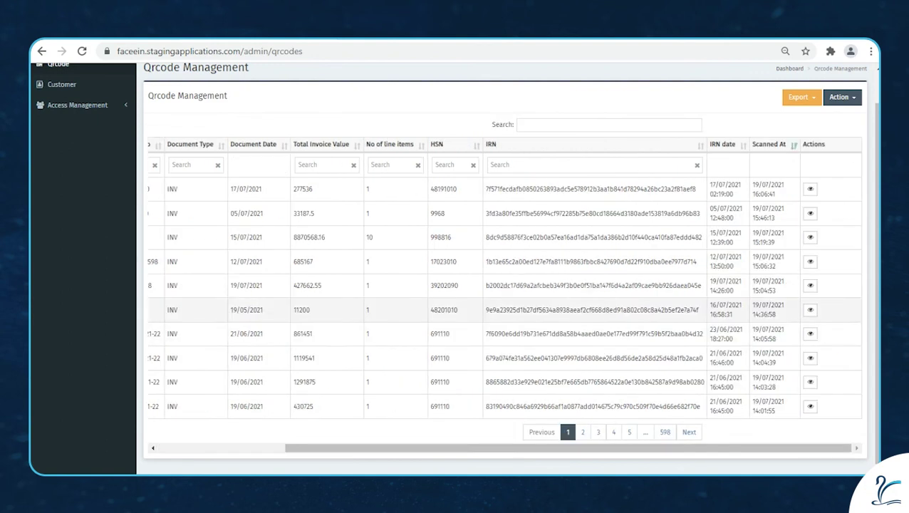
scroll(502, 285, "left", 5)
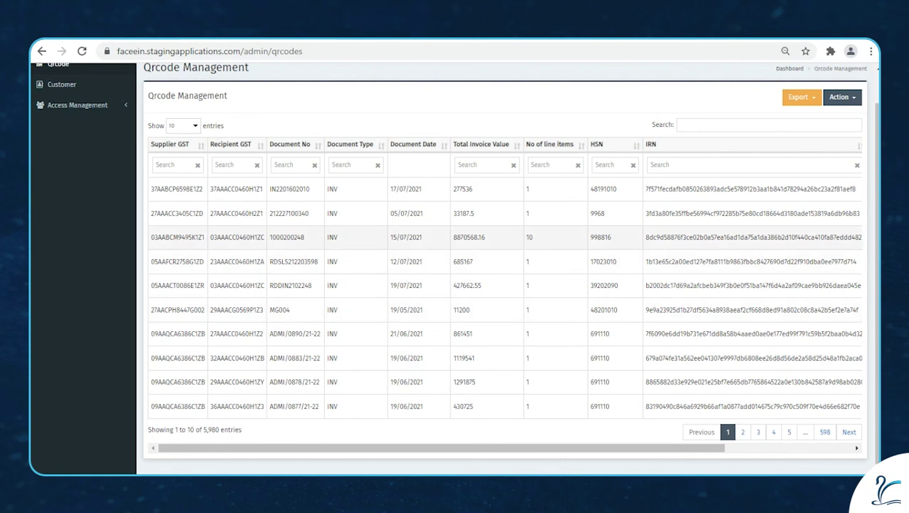
Copy the document number MG004 from its row and filter the Document No column by it.
left_click_drag(290, 310, 269, 310)
key("ctrl+c")
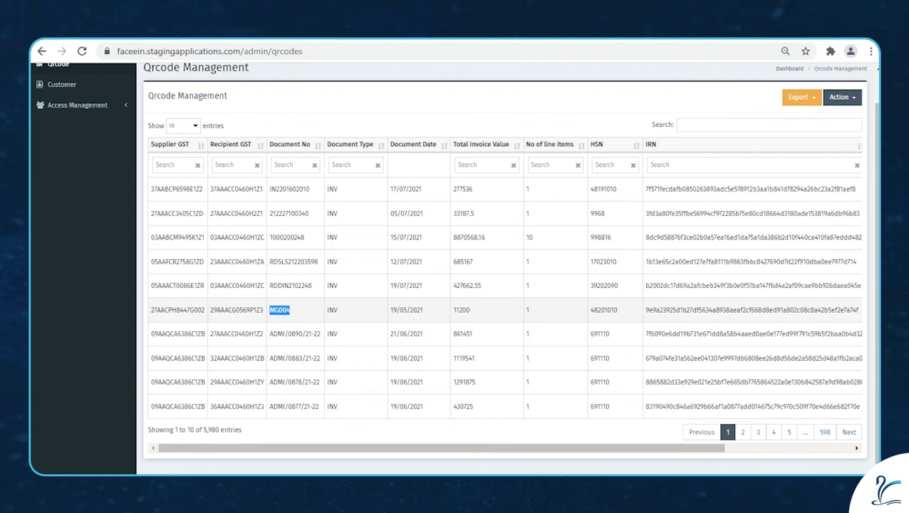
left_click(289, 165)
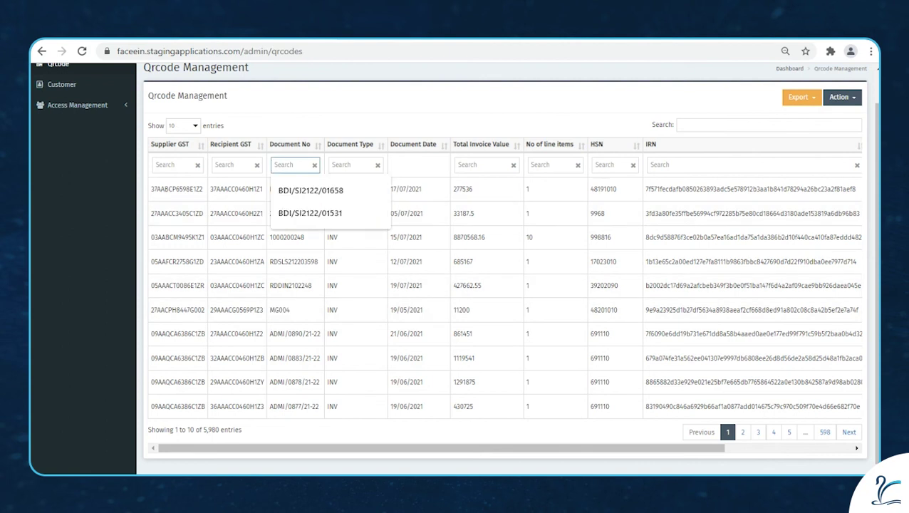
key("ctrl+v")
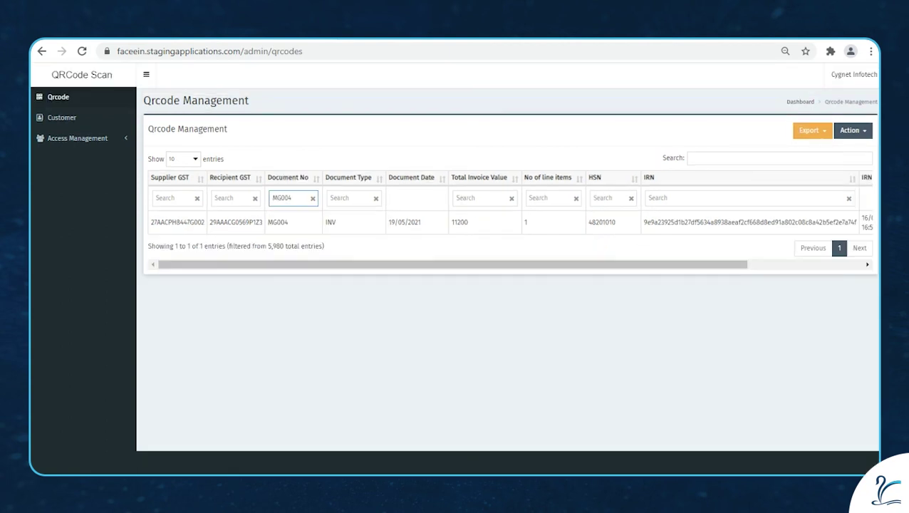
Export the filtered QR code entry as an Excel file and open the downloaded workbook.
left_click(811, 131)
left_click(786, 172)
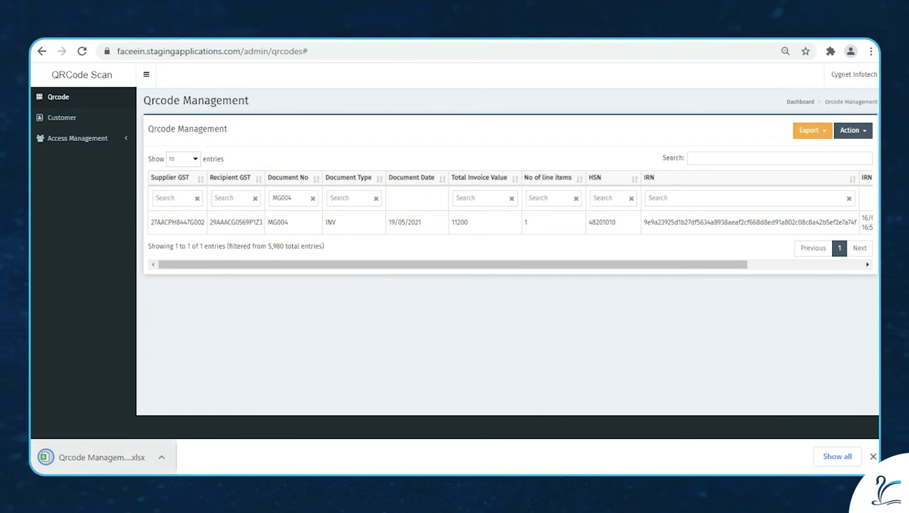
left_click(101, 457)
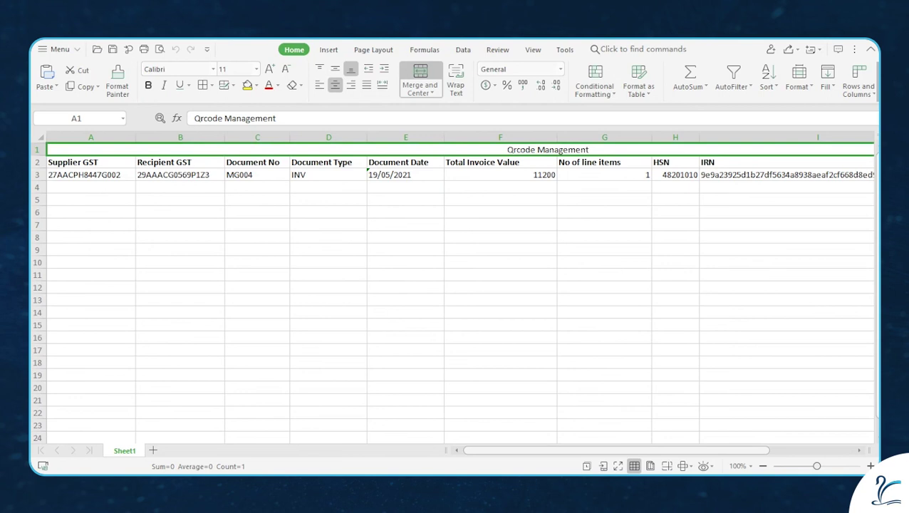
Review the exported invoice's columns in the spreadsheet, from Supplier GST through HSN, IRN and IRN date.
key("Down")
key("Right")
key("Right")
key("Right")
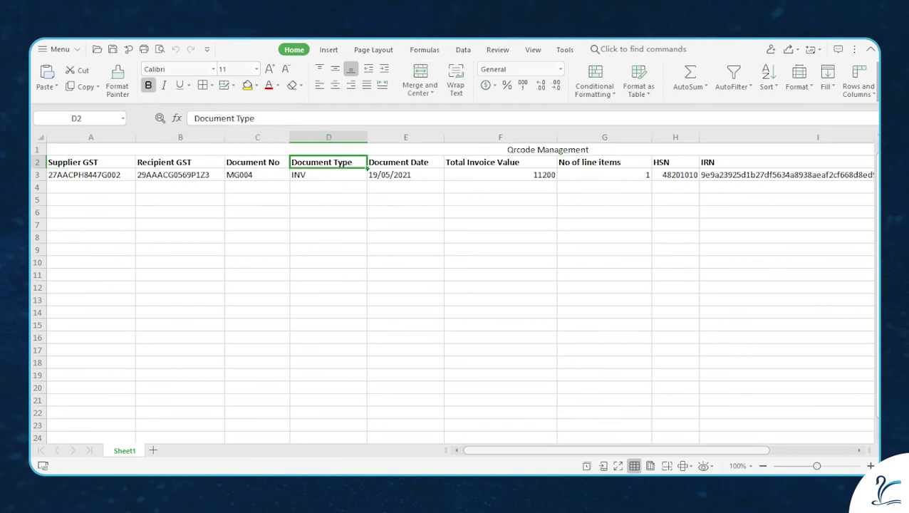
key("Right")
key("Right")
key("Right")
key("Right")
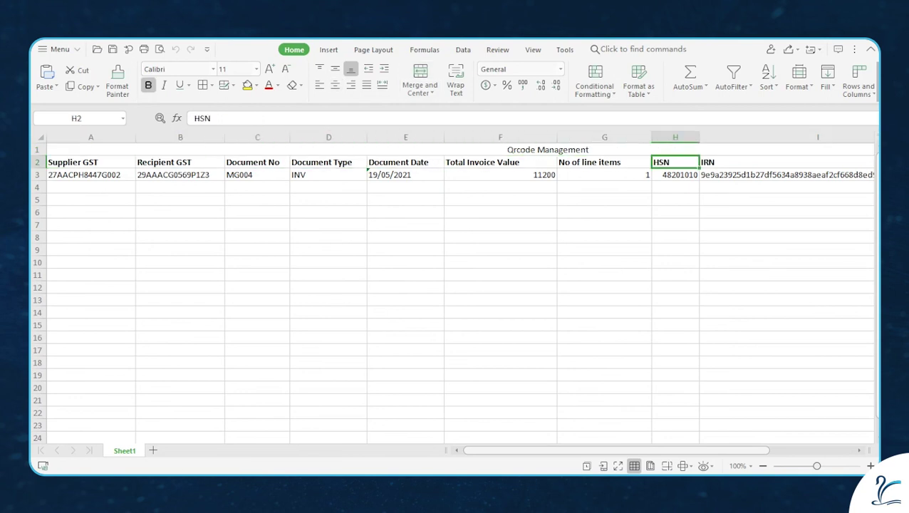
scroll(453, 286, "down", 1)
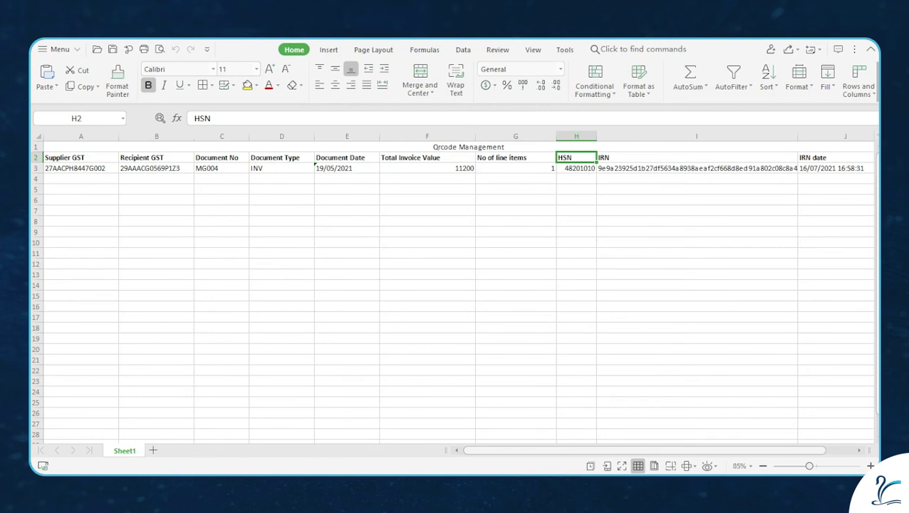
scroll(454, 285, "right", 3)
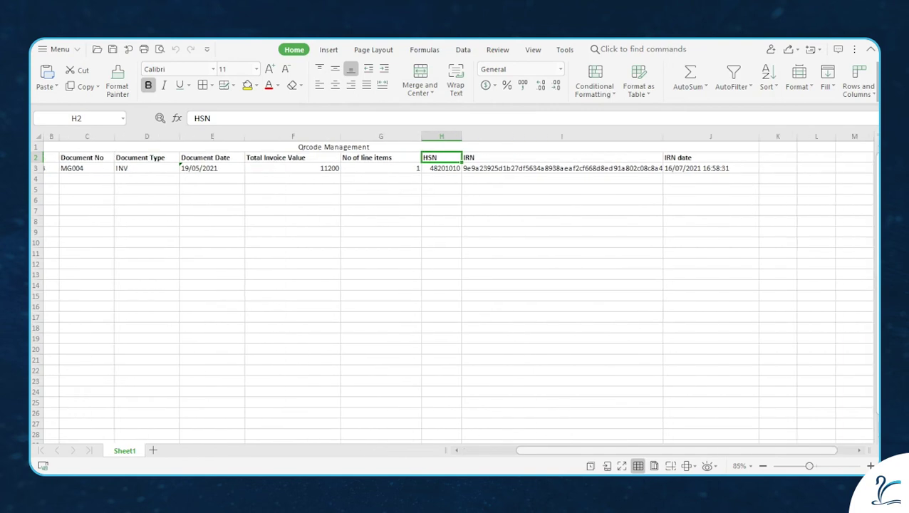
scroll(453, 285, "left", 3)
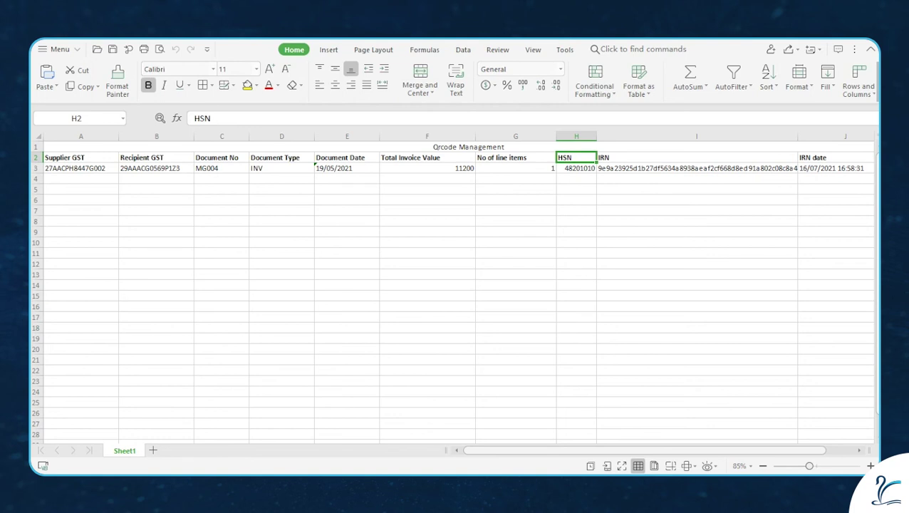
Compare the document number and total invoice value between the exported spreadsheet and the MG004 invoice PDF.
key("alt+Tab")
key("Tab")
double_click(837, 264)
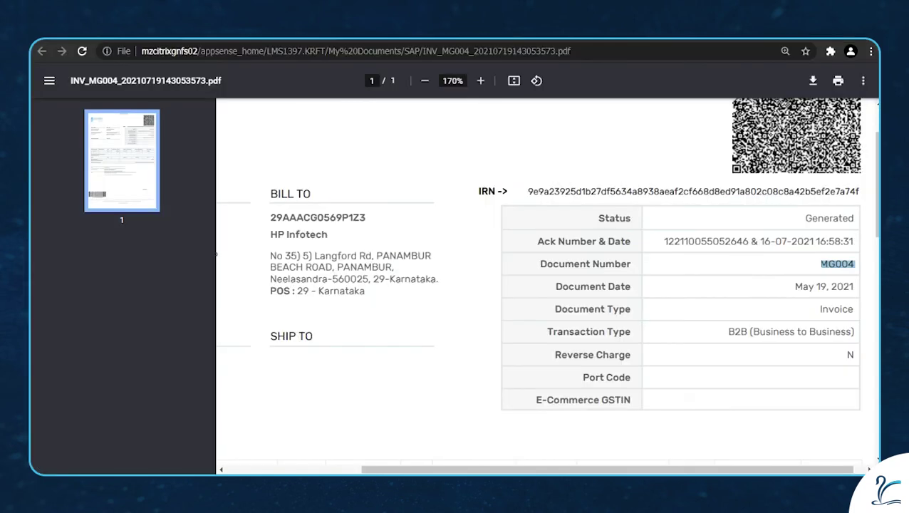
key("alt+Tab")
key("alt+Tab")
scroll(547, 285, "down", 1)
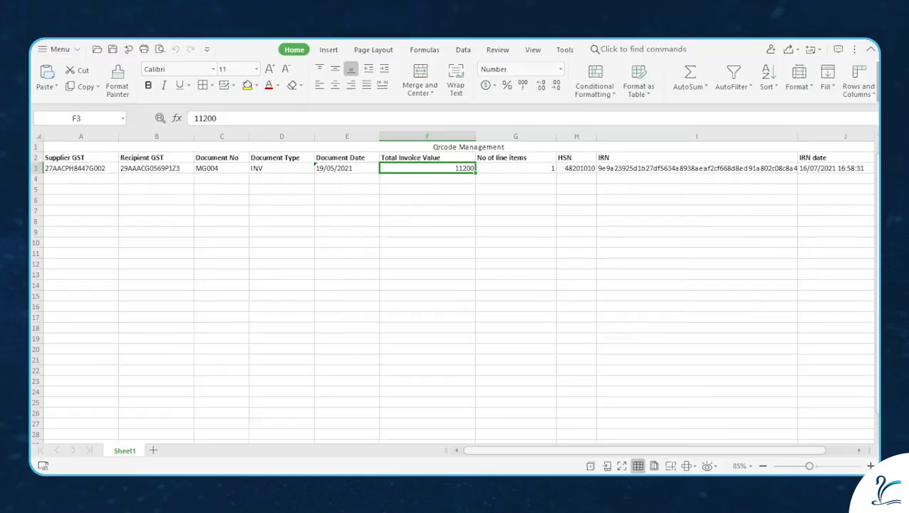
key("alt+Tab")
scroll(545, 285, "up", 2)
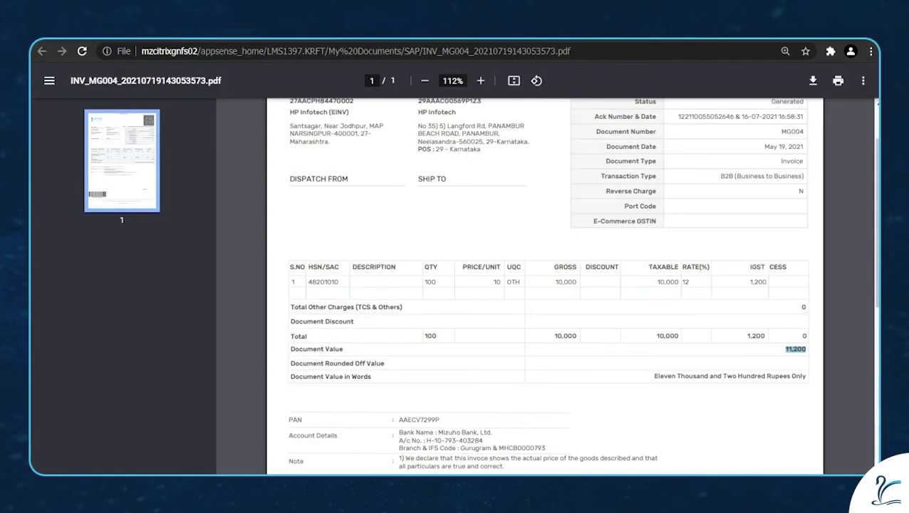
Compare the document date and supplier GST between the exported spreadsheet and the MG004 invoice PDF.
key("alt+Tab")
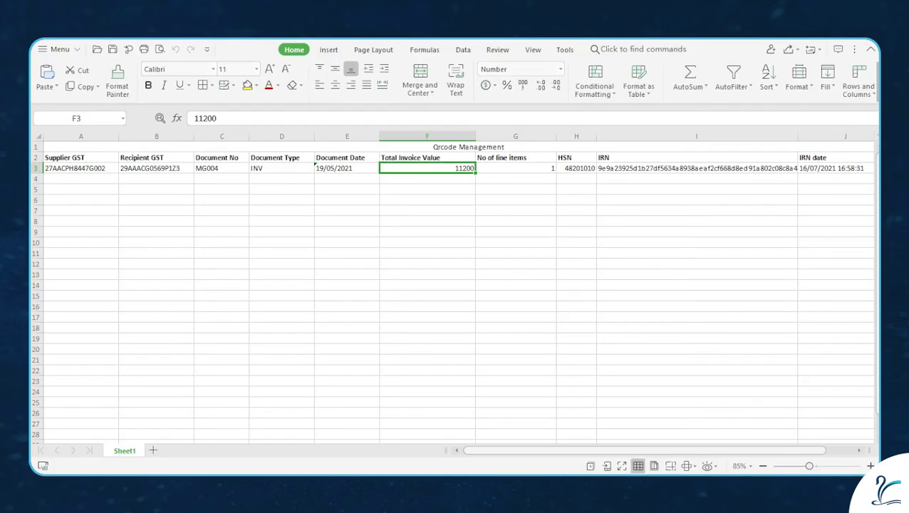
left_click(346, 168)
key("alt+Tab")
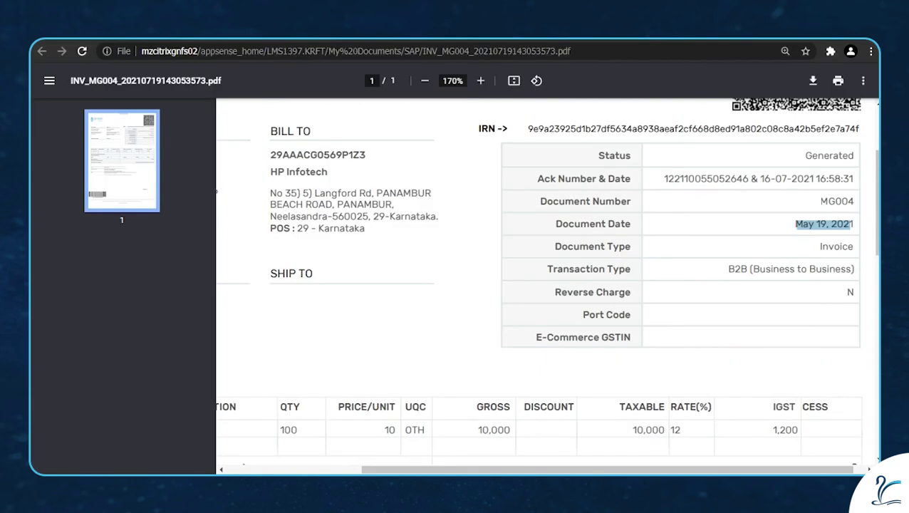
scroll(545, 285, "down", 4, "ctrl")
scroll(545, 285, "down", 5)
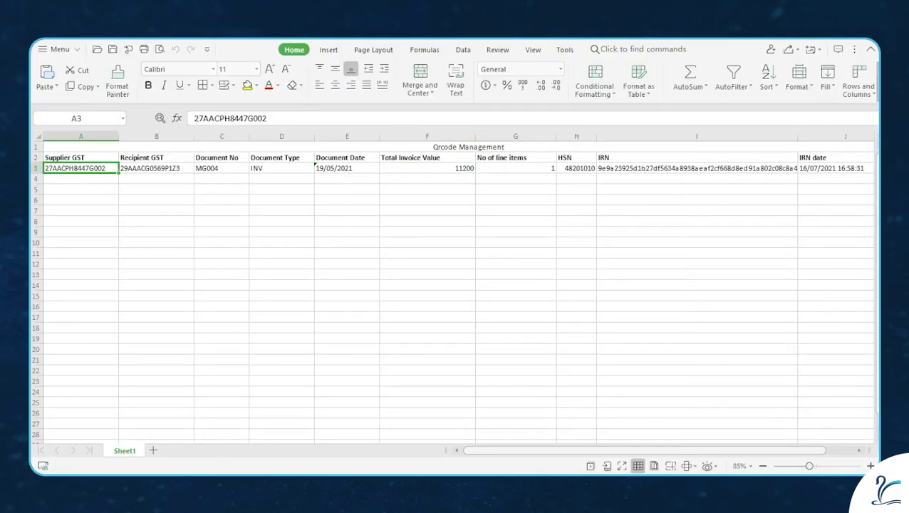
key("alt+Tab")
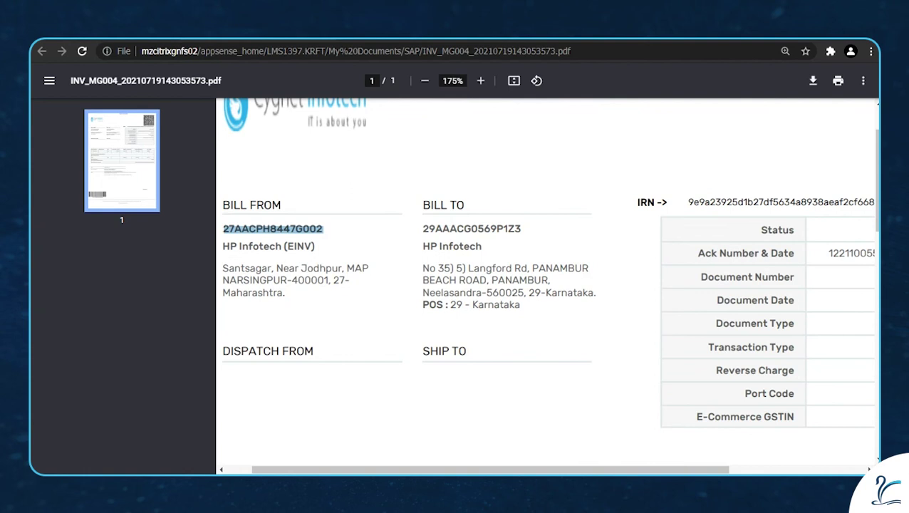
scroll(545, 285, "down", 3, "ctrl")
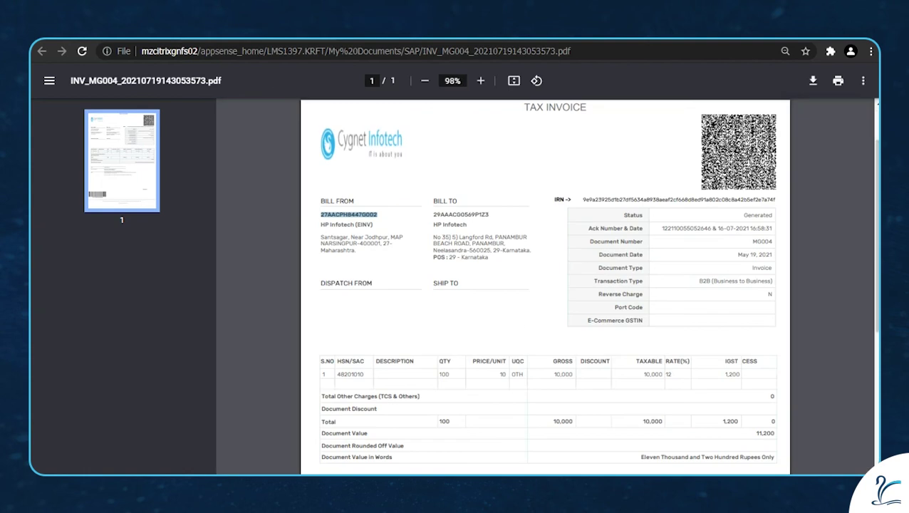
scroll(545, 285, "down", 5)
scroll(545, 285, "up", 5)
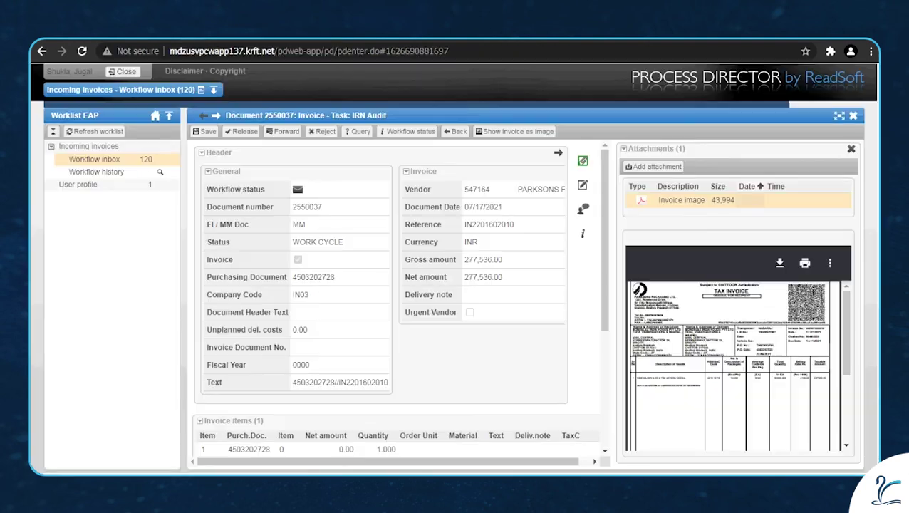
In Process Director, add the note "QR code Details Verified" to invoice 2550037 and release the invoice.
left_click(568, 209)
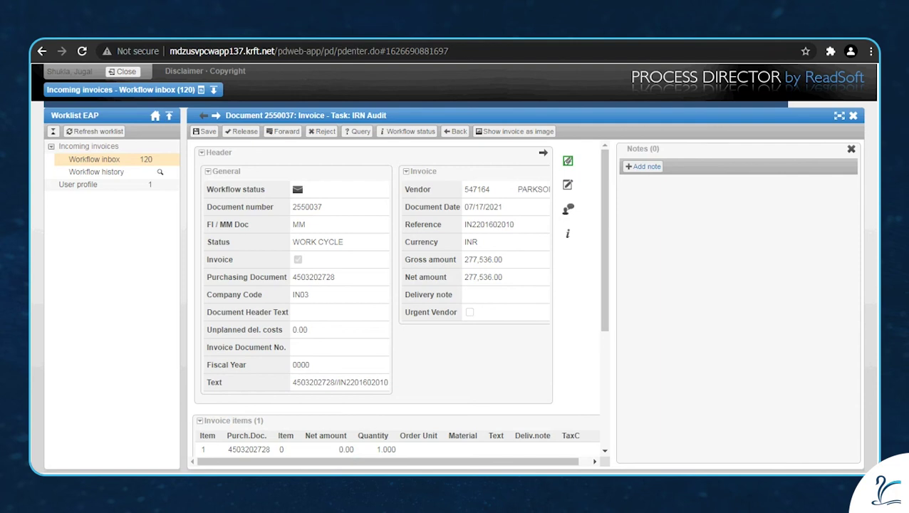
left_click(643, 166)
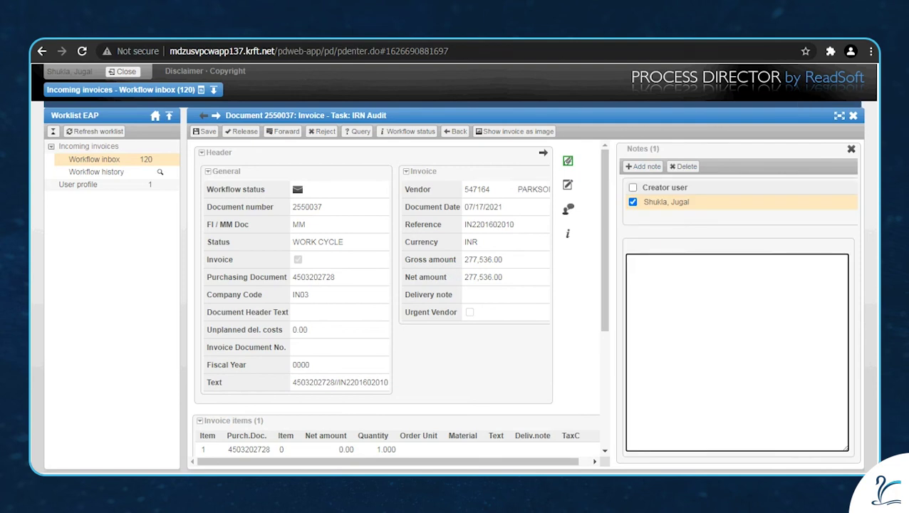
type("QrR")
key("BackSpace")
key("BackSpace")
type("R code Details")
type(" f")
key("BackSpace")
type("Verified")
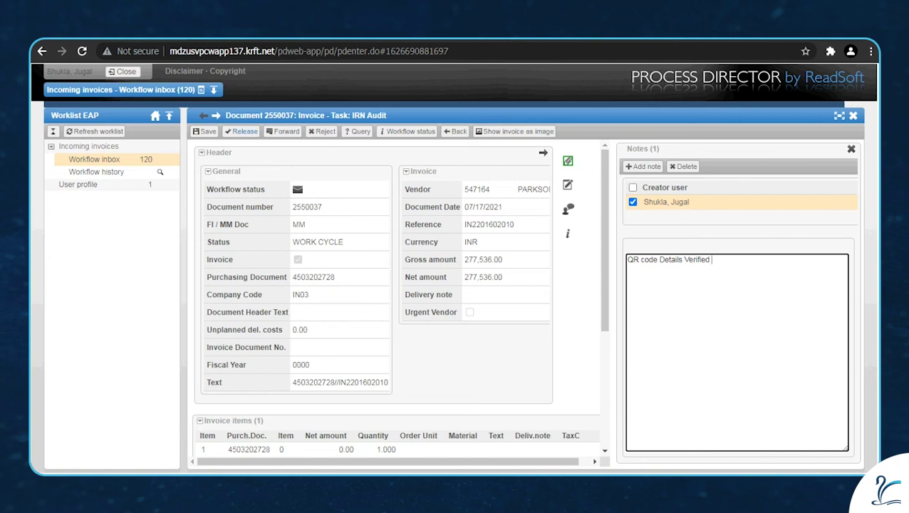
left_click(237, 131)
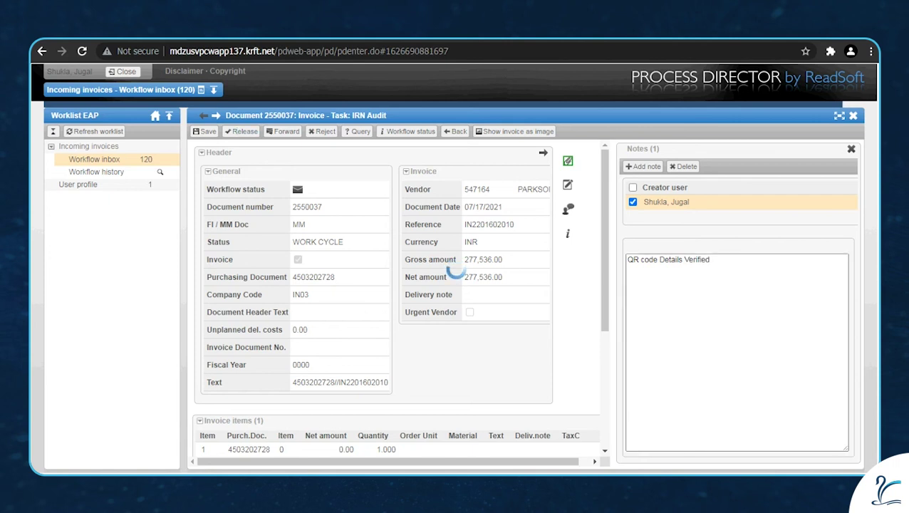